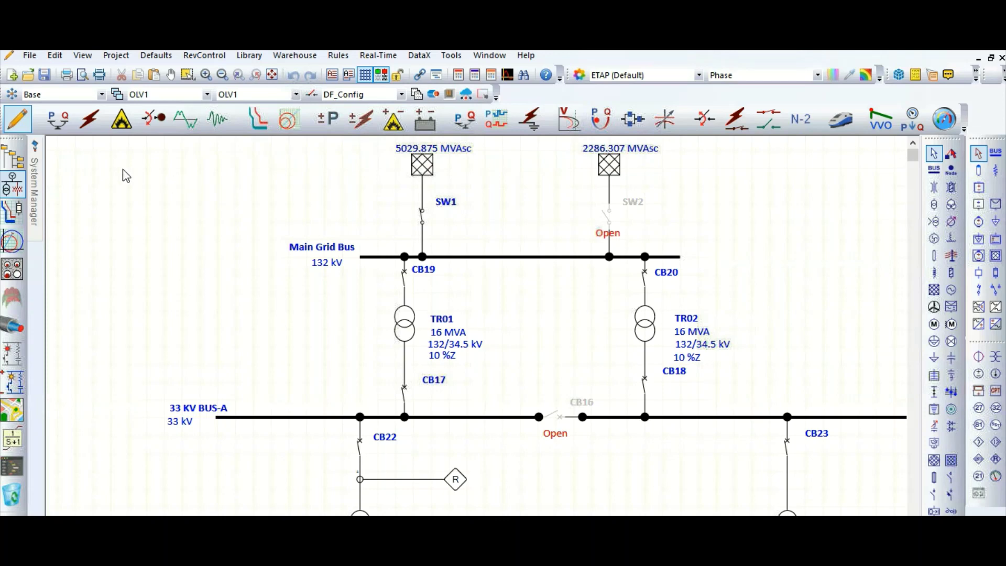
Switch the OLV1 one-line diagram into Load Flow Analysis mode.
{"action": "left_click", "coordinate": [59, 119]}
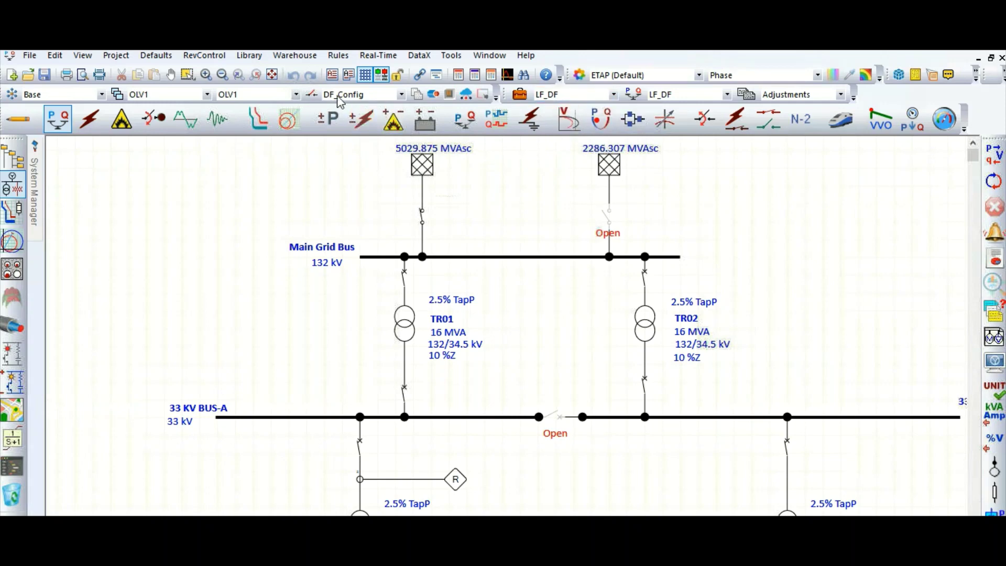
{"action": "left_click", "coordinate": [386, 98]}
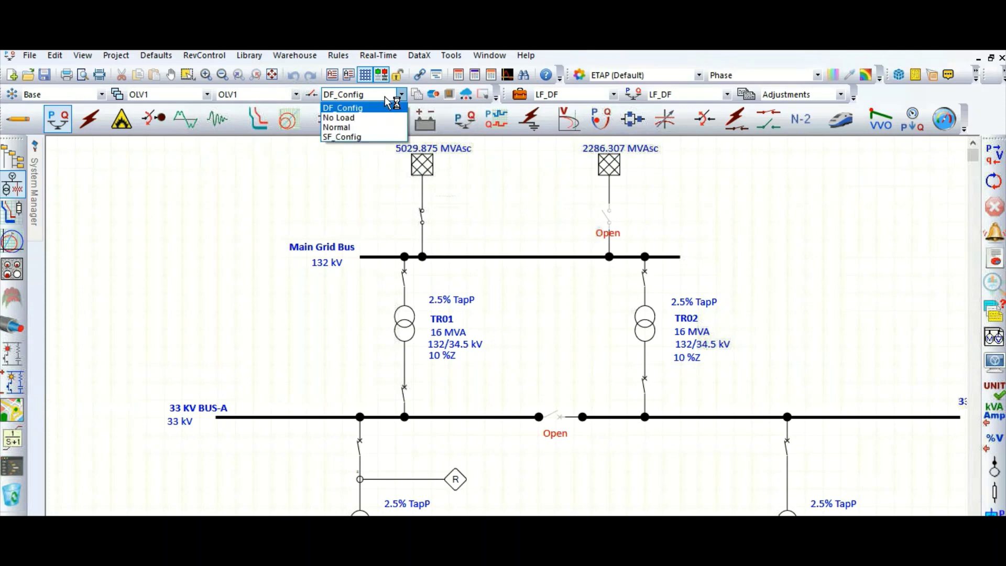
{"action": "left_click", "coordinate": [338, 177]}
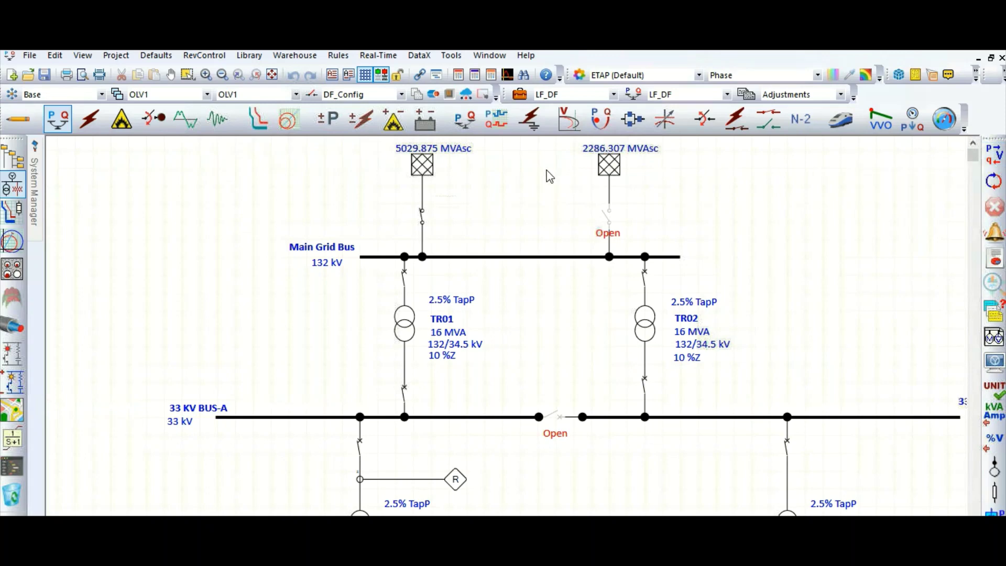
Open the LF_DF study case editor and change its ID to LF_DF1.
{"action": "left_click", "coordinate": [523, 99]}
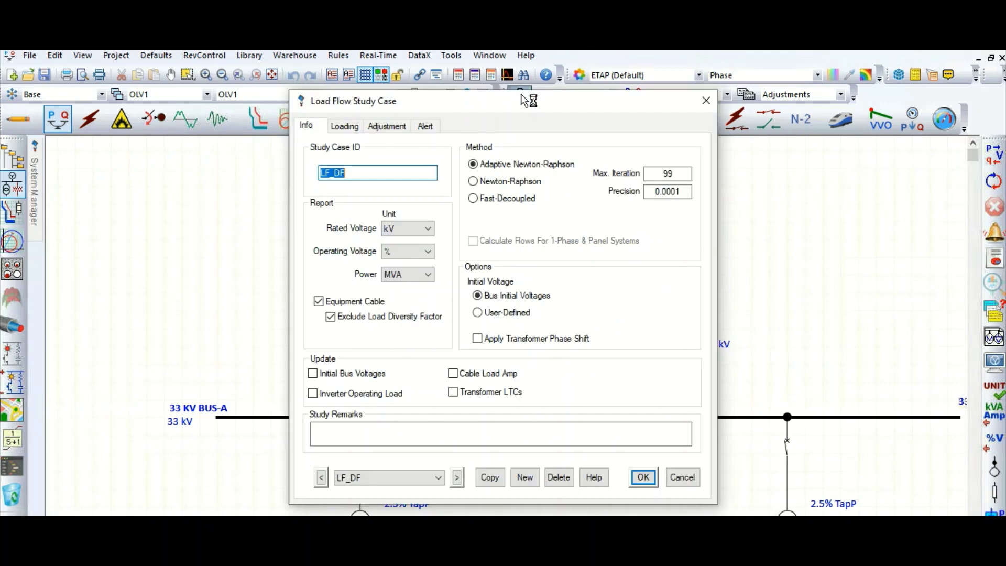
{"action": "left_click", "coordinate": [358, 177]}
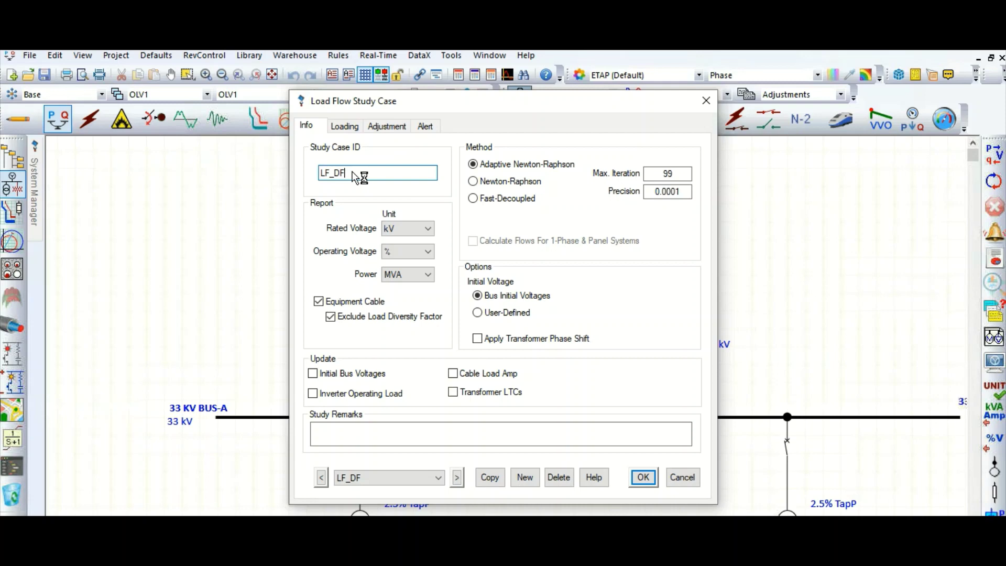
{"action": "type", "text": "1"}
On the Loading settings, try the Global load diversity factor, then return it to None.
{"action": "left_click", "coordinate": [343, 127]}
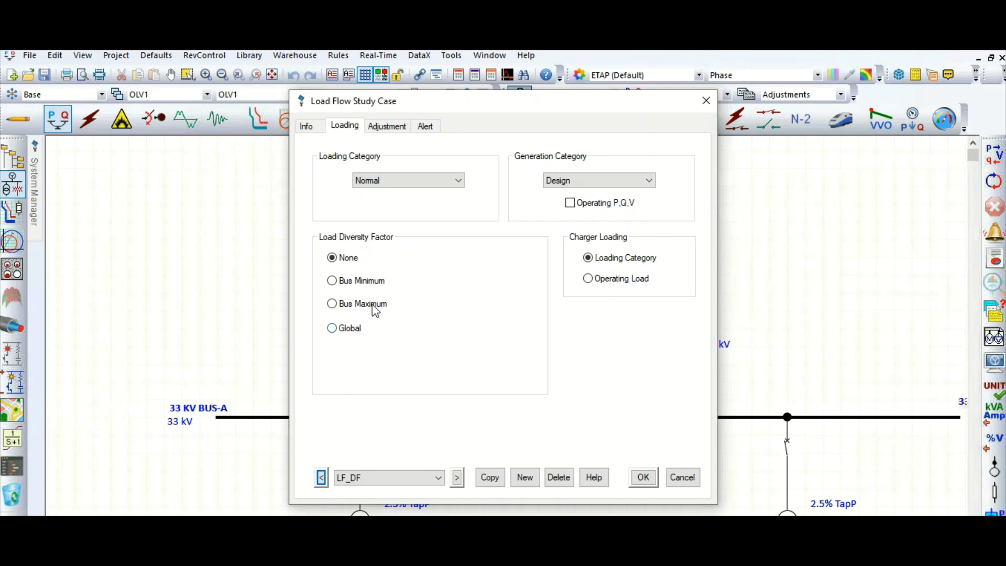
{"action": "left_click", "coordinate": [332, 330]}
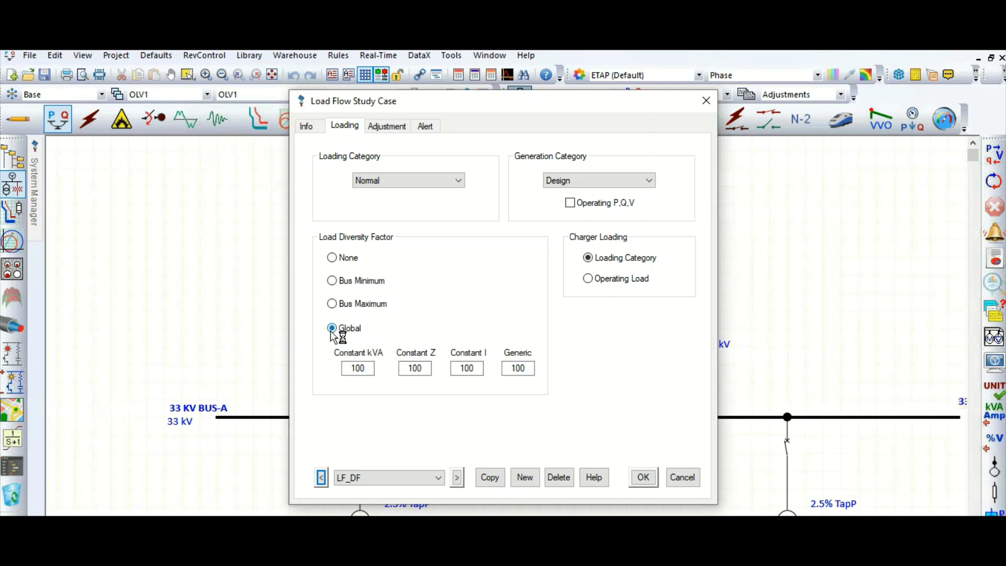
{"action": "left_click", "coordinate": [333, 259]}
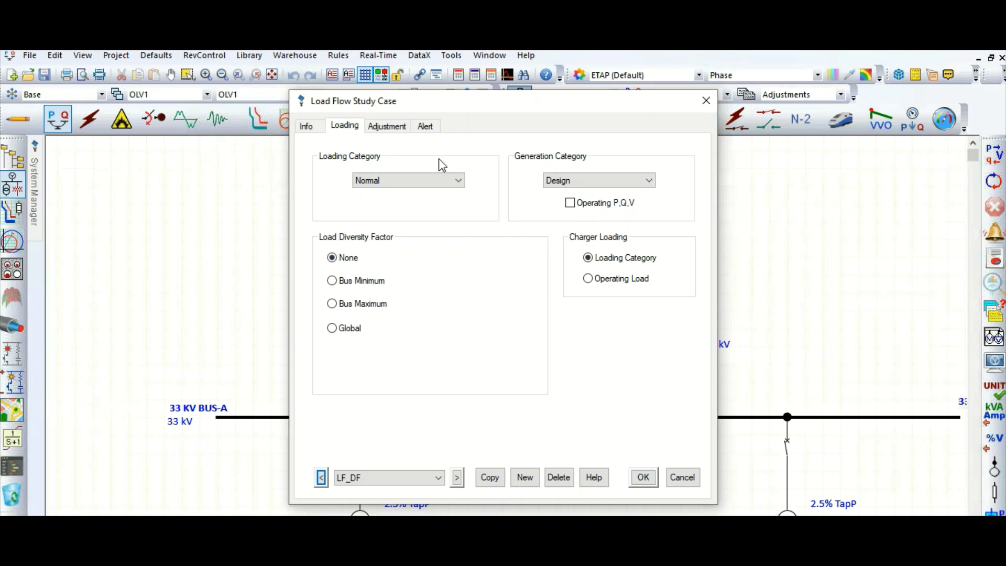
Keep transformer impedance tolerance on, leaving reactor and overload heater tolerance off.
{"action": "left_click", "coordinate": [388, 129]}
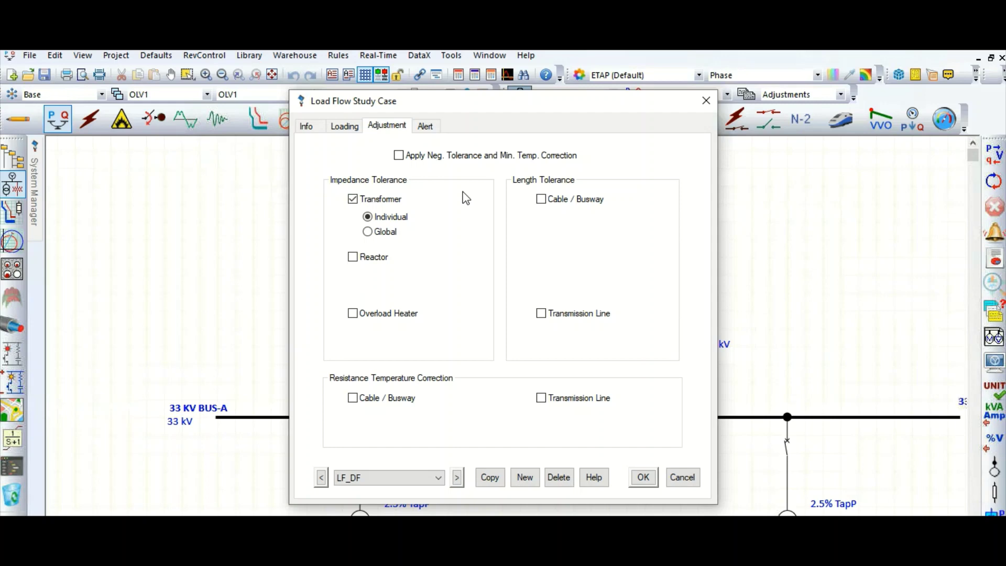
{"action": "left_click", "coordinate": [359, 204]}
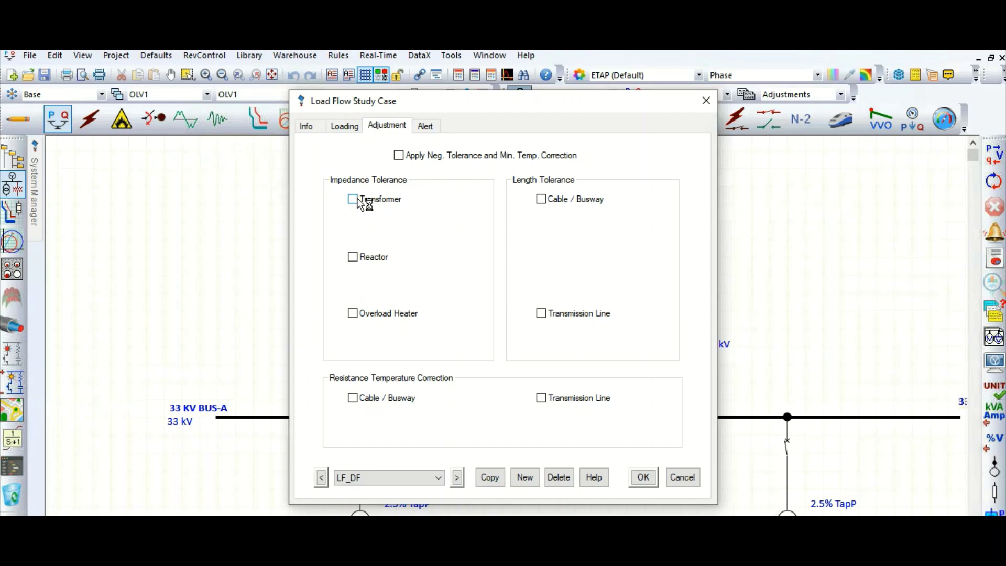
{"action": "left_click", "coordinate": [359, 204]}
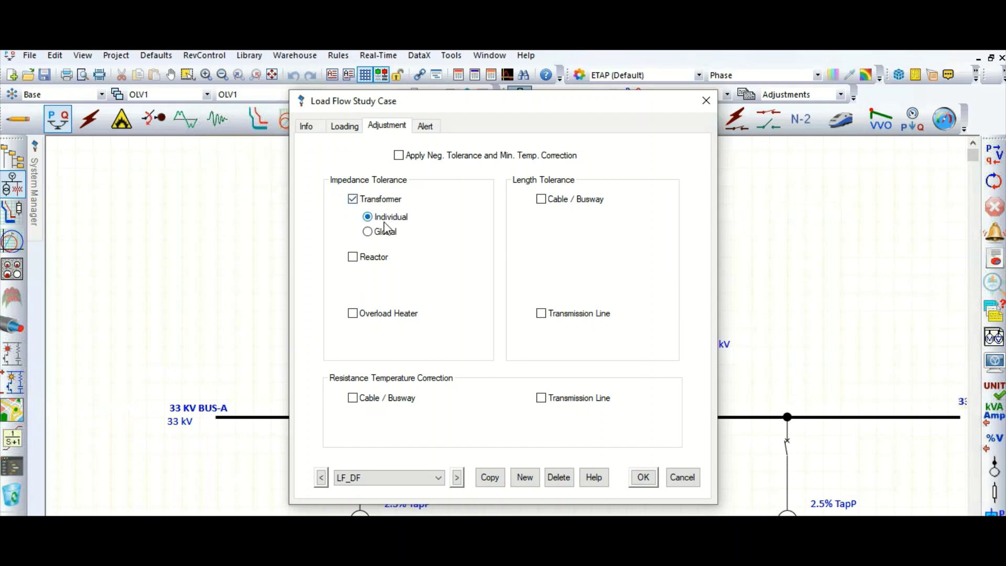
{"action": "left_click", "coordinate": [353, 257]}
{"action": "left_click", "coordinate": [352, 313]}
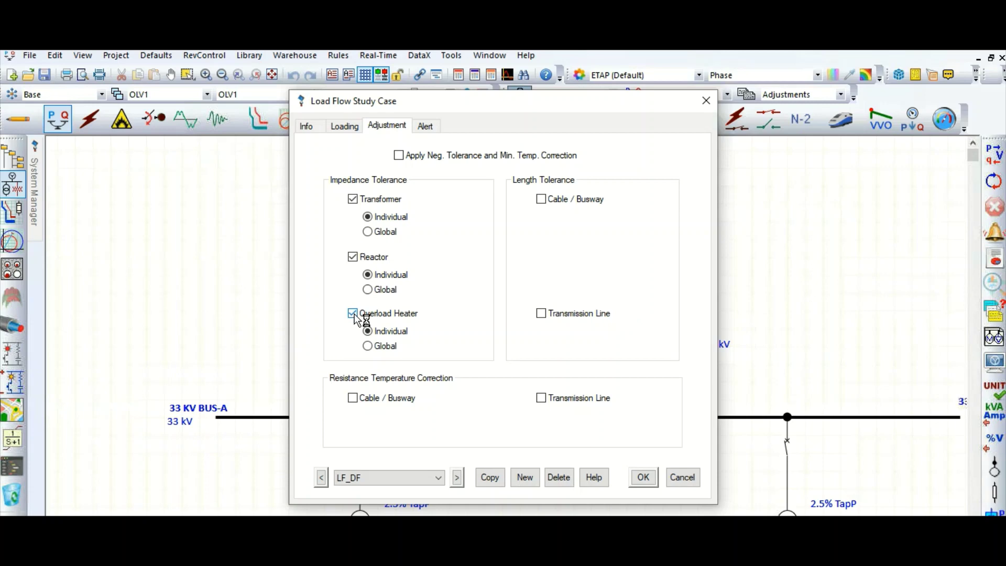
{"action": "left_click", "coordinate": [353, 314]}
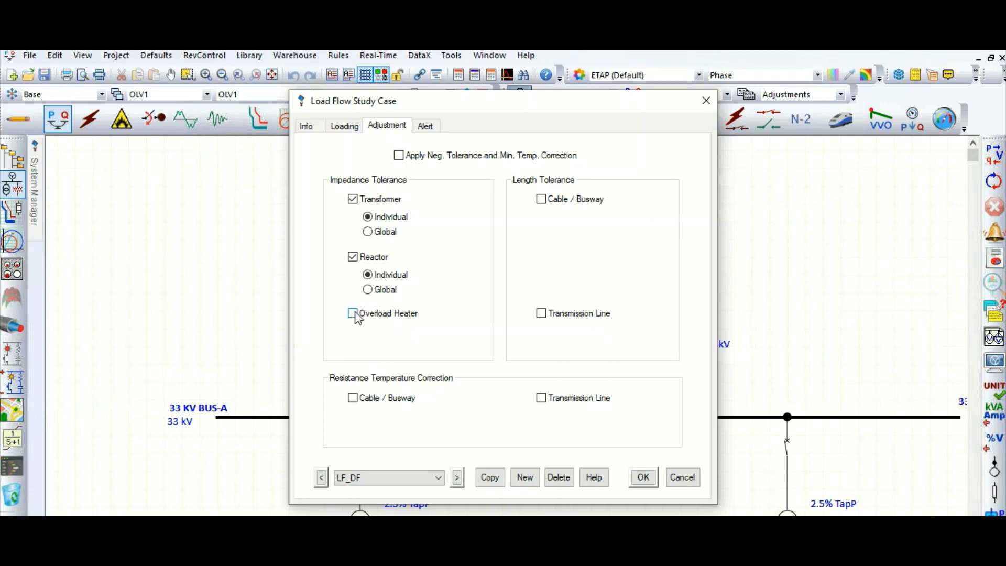
{"action": "left_click", "coordinate": [354, 256]}
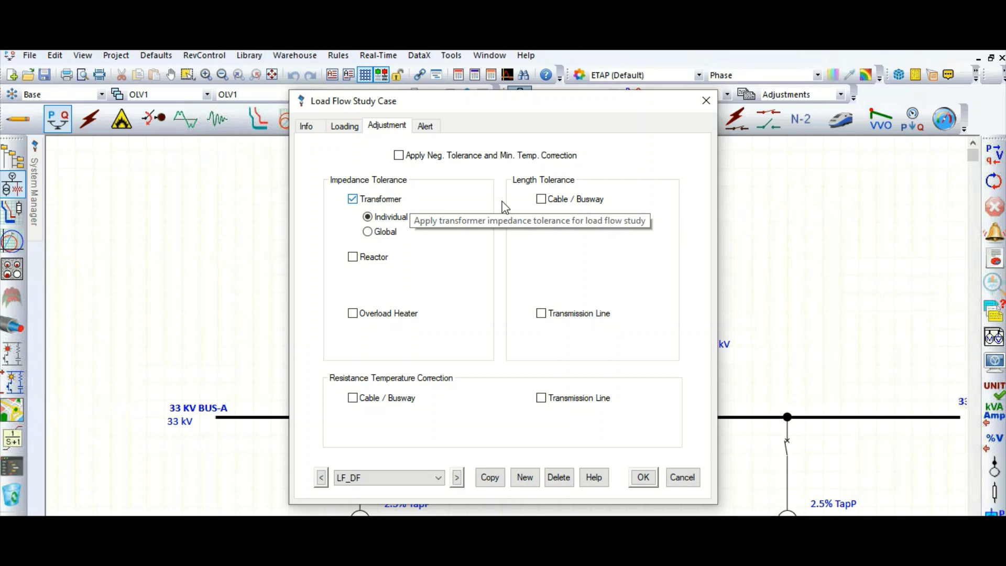
Try cable/busway length tolerance and temperature correction, leaving both turned off.
{"action": "left_click", "coordinate": [541, 200]}
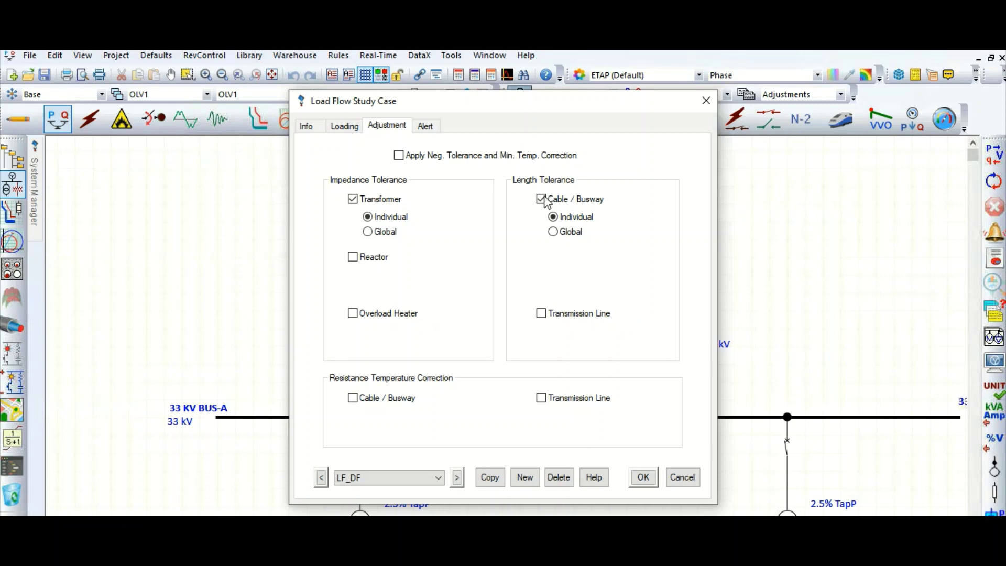
{"action": "left_click", "coordinate": [541, 202]}
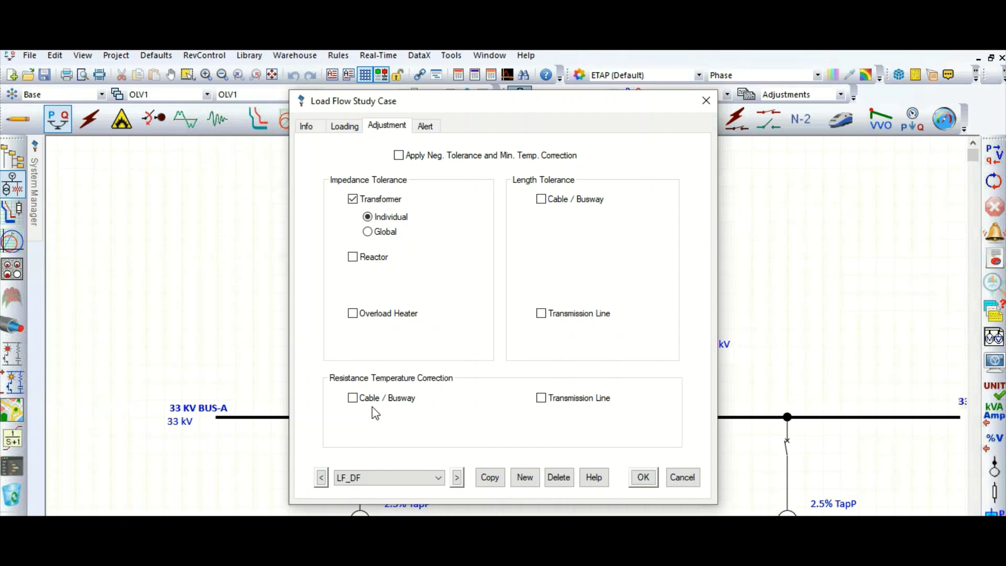
{"action": "left_click", "coordinate": [353, 399]}
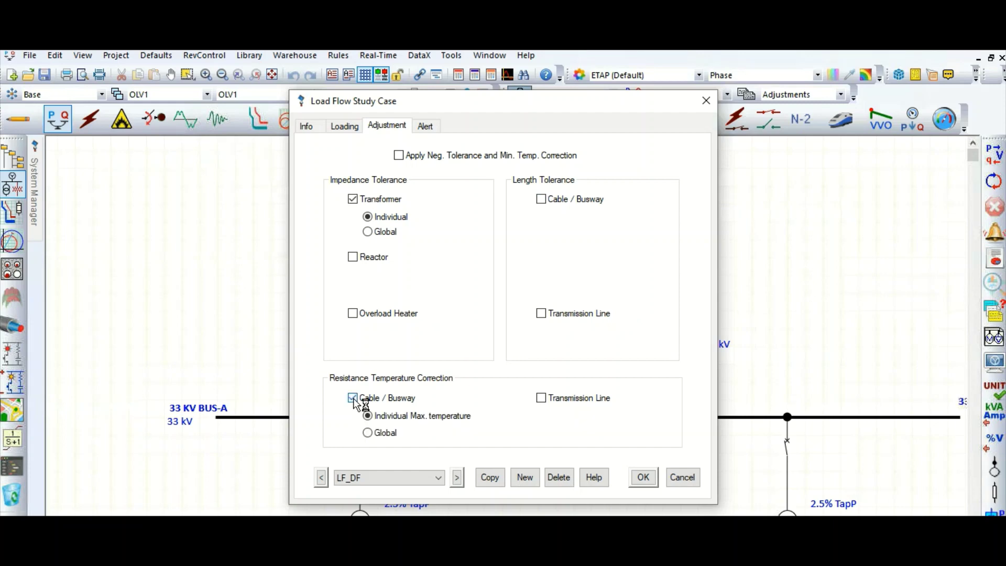
{"action": "left_click", "coordinate": [354, 399]}
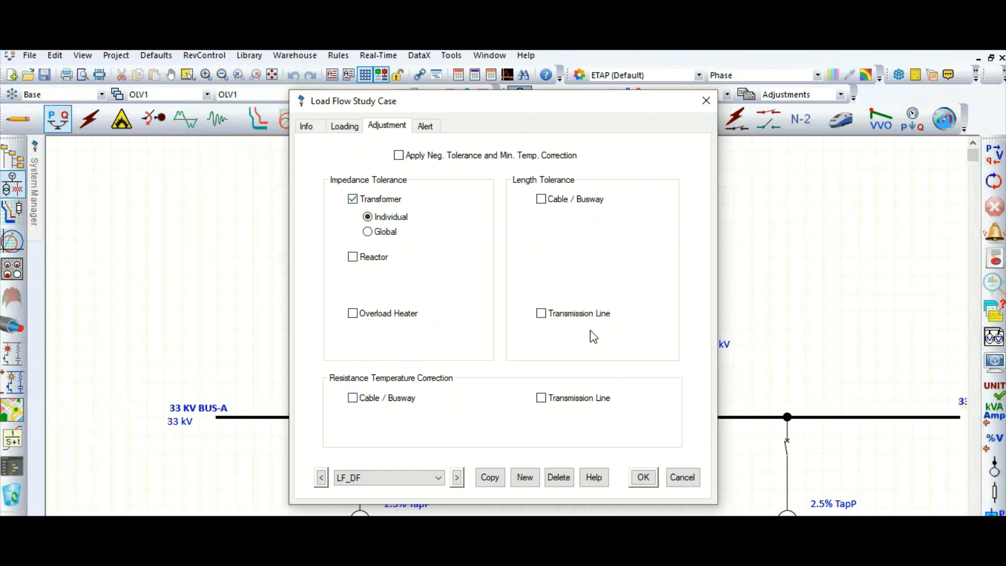
In the alert limits, change the Cable/Busway marginal loading limit from 95 to 90%.
{"action": "left_click", "coordinate": [426, 128]}
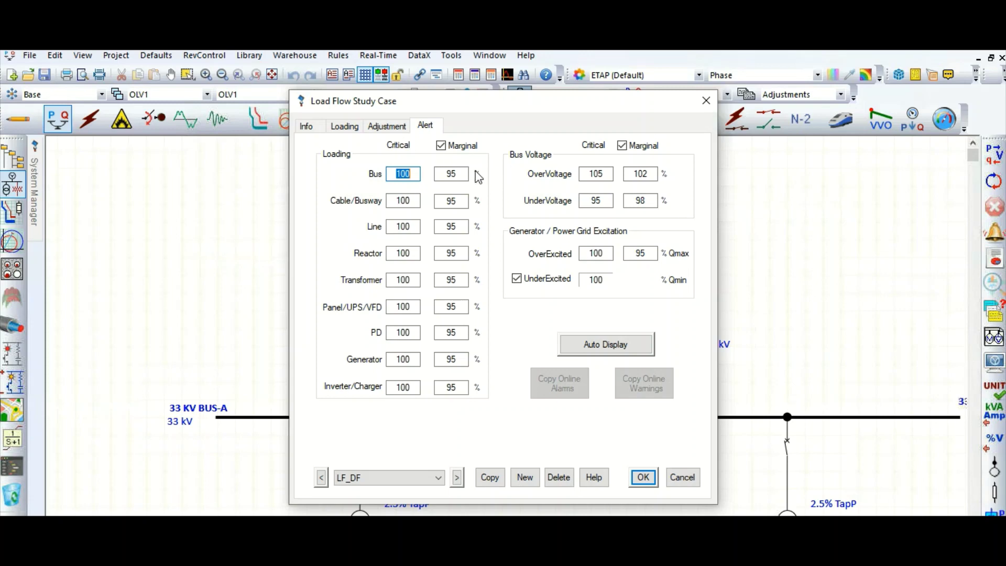
{"action": "left_click", "coordinate": [463, 204]}
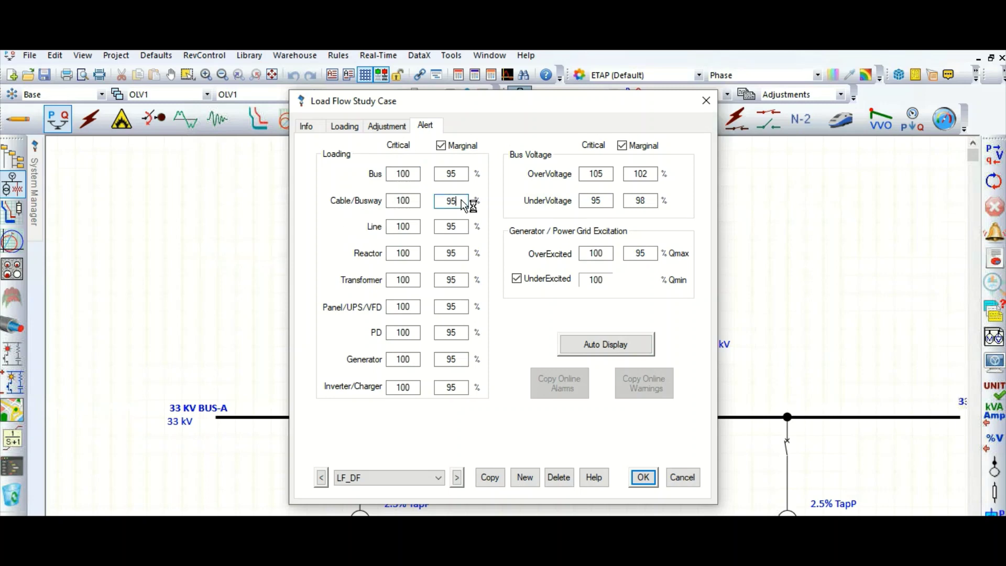
{"action": "key", "text": "BackSpace"}
{"action": "type", "text": "0"}
{"action": "left_click", "coordinate": [456, 227]}
{"action": "left_click", "coordinate": [453, 229]}
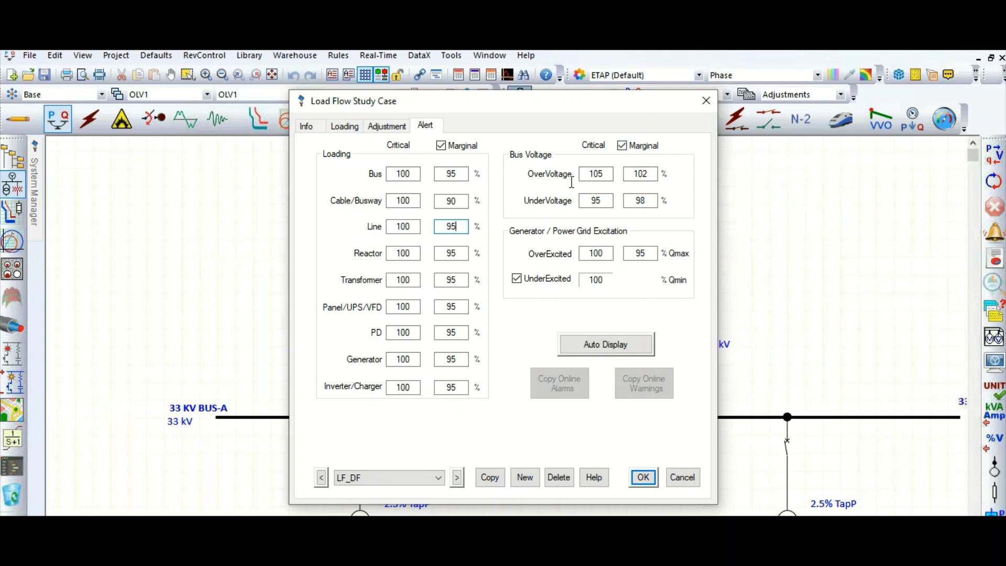
{"action": "left_click", "coordinate": [605, 174]}
Uncheck Marginal alerts, then try 95 as the OverVoltage critical limit and undo back to 105.
{"action": "left_click", "coordinate": [622, 145]}
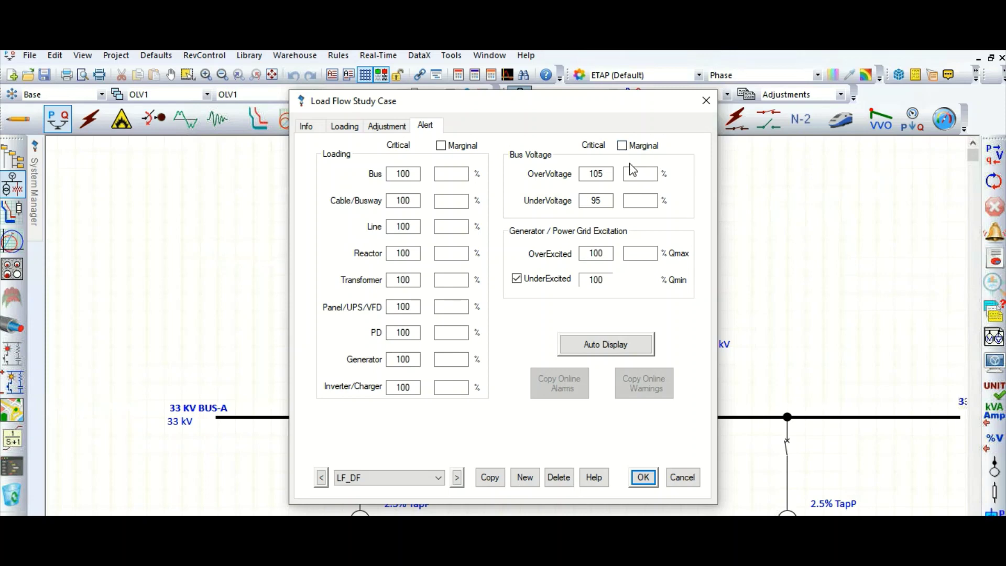
{"action": "double_click", "coordinate": [590, 170]}
{"action": "type", "text": "95"}
{"action": "key", "text": "ctrl+z"}
{"action": "left_click", "coordinate": [593, 178]}
Re-enable Marginal alerts and change the bus OverVoltage marginal limit from 102 to 103%.
{"action": "left_click", "coordinate": [622, 146]}
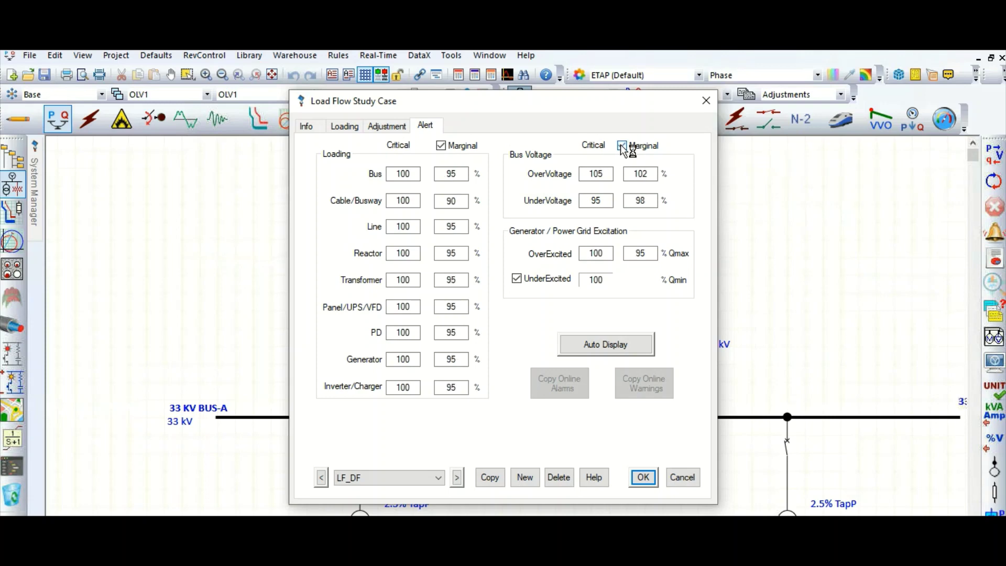
{"action": "left_click", "coordinate": [651, 177]}
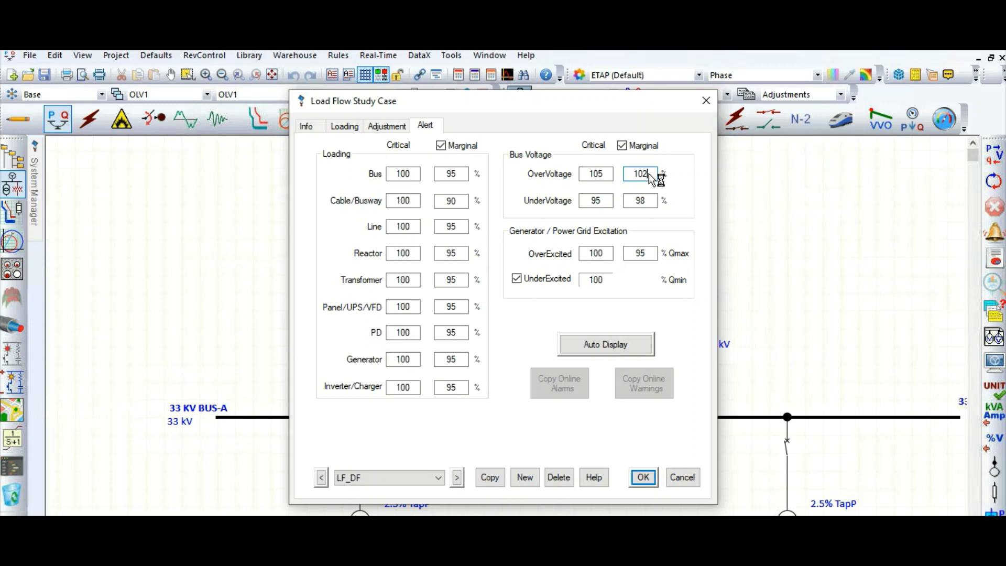
{"action": "key", "text": "BackSpace"}
{"action": "type", "text": "3"}
{"action": "left_click", "coordinate": [317, 131]}
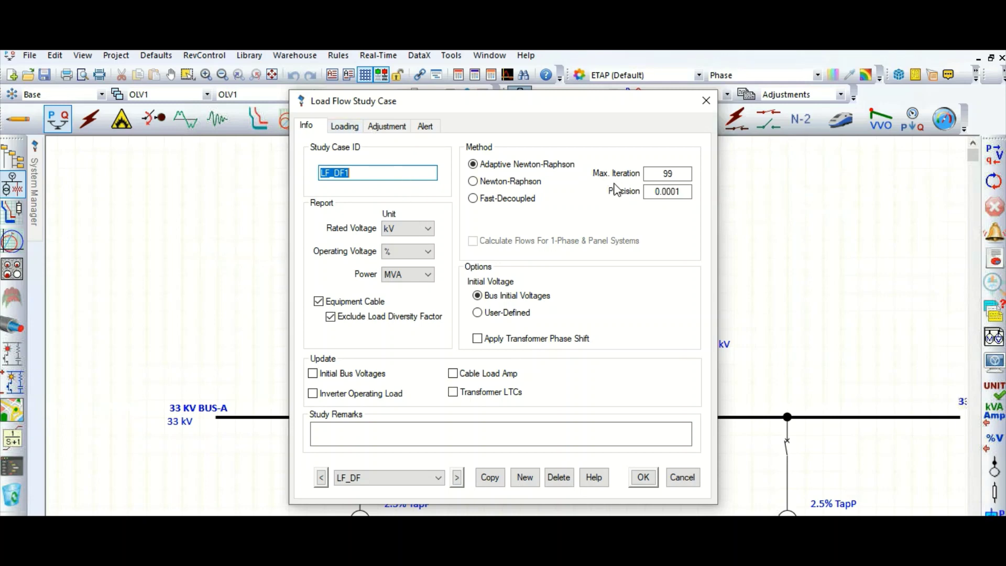
{"action": "left_click", "coordinate": [354, 127]}
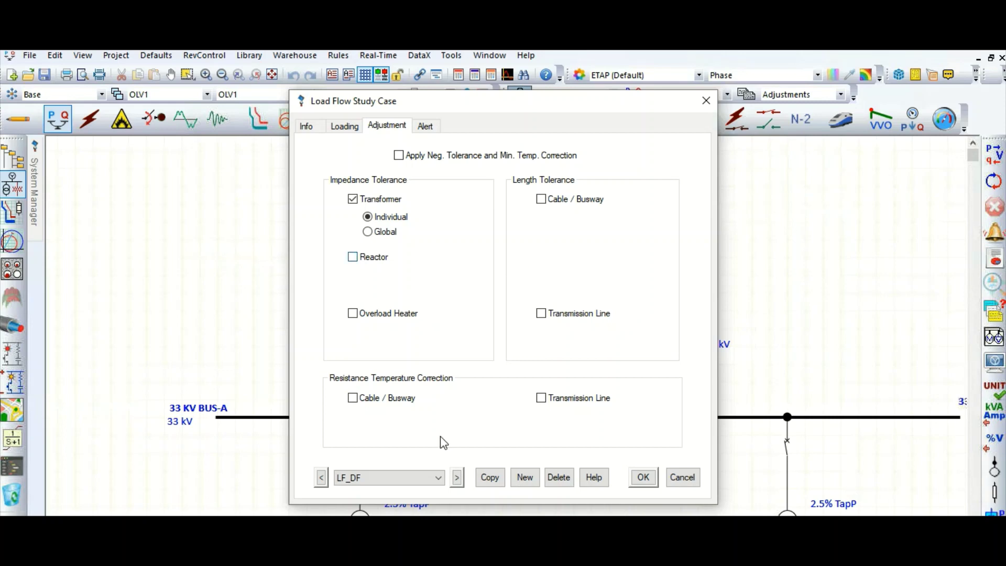
{"action": "left_click", "coordinate": [426, 127]}
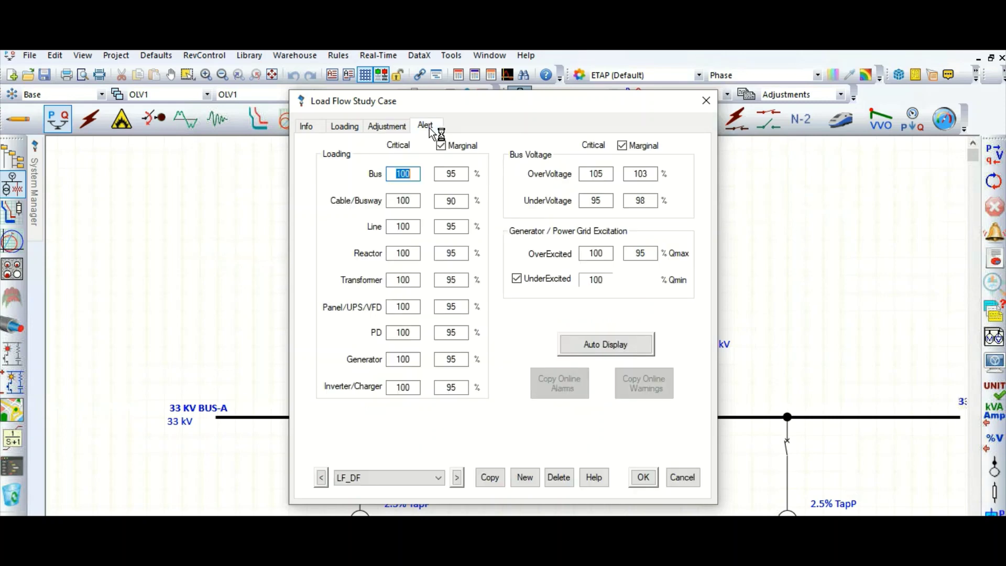